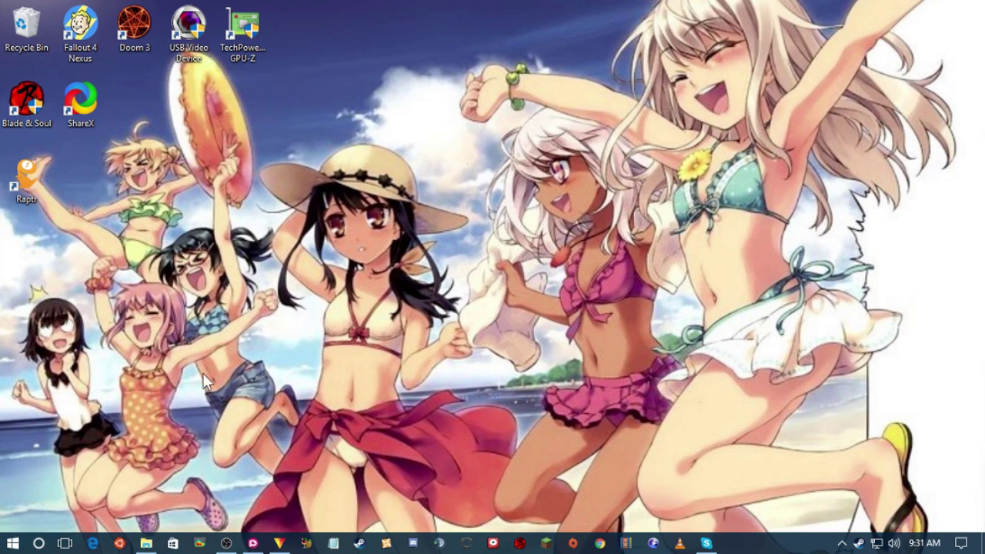
- Switch to Plotagon and look through the featured content page and the home feed
click(254, 543)
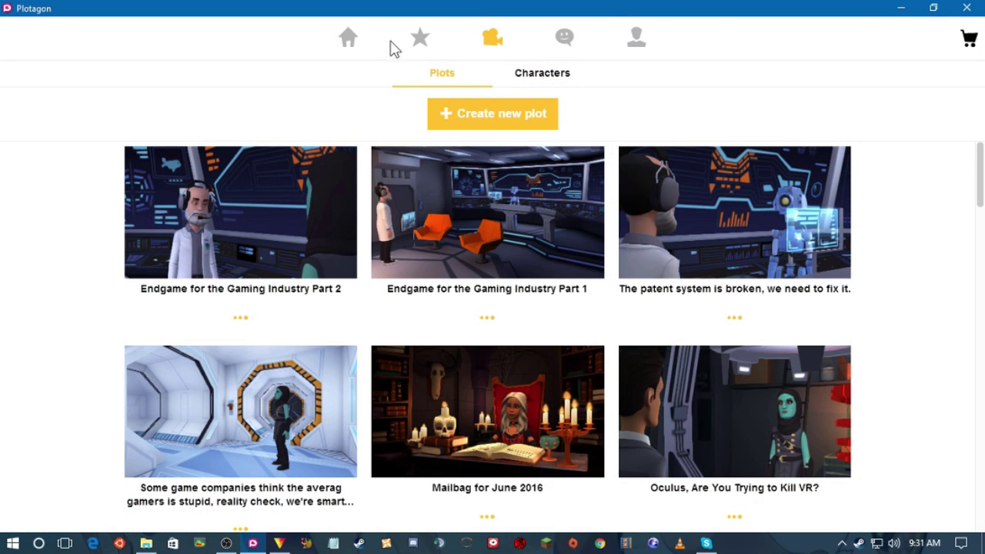
click(418, 39)
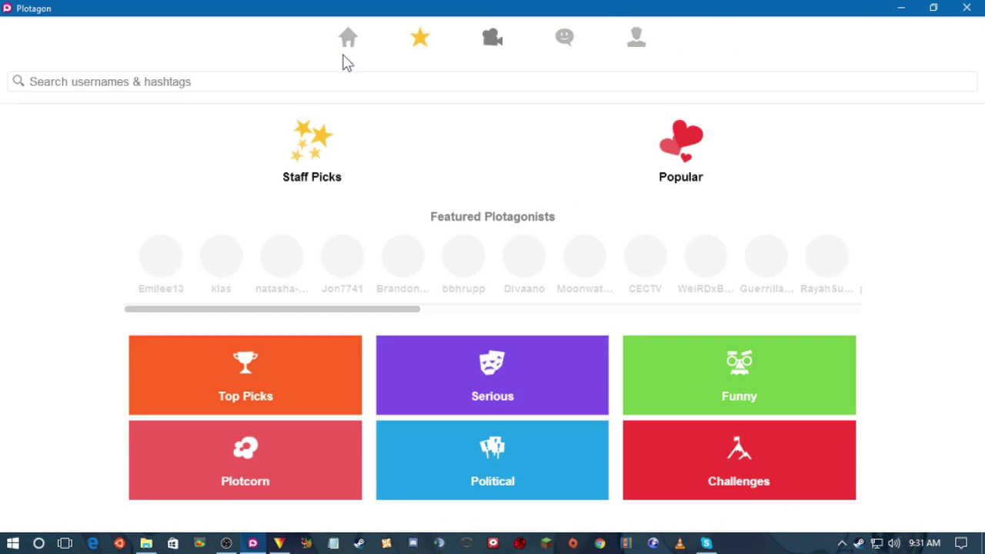
click(348, 38)
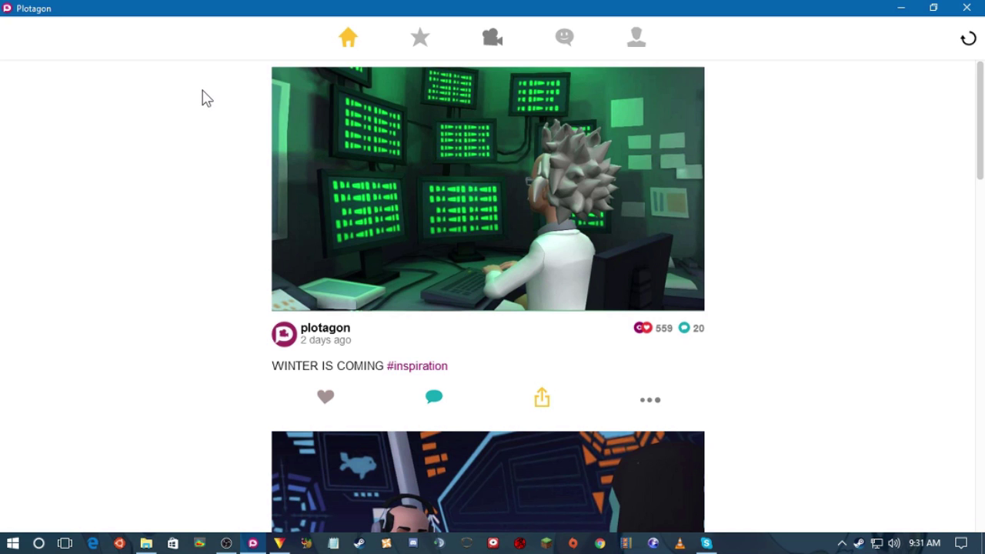
scroll(201, 108, down, 5)
scroll(194, 134, up, 5)
- Open the plot "Endgame for the Gaming Industry Part 1" from the created plots and preview its opening scene
click(495, 42)
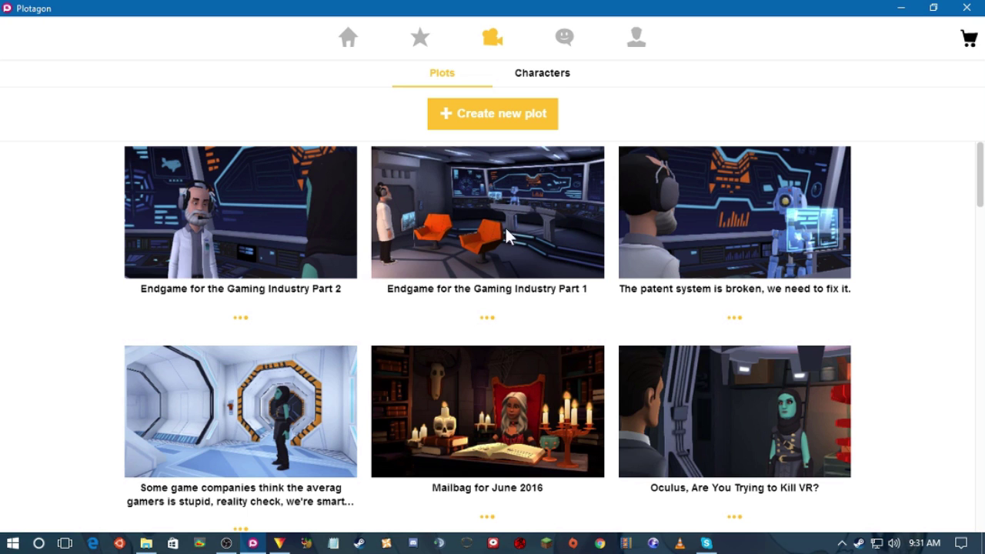
click(531, 218)
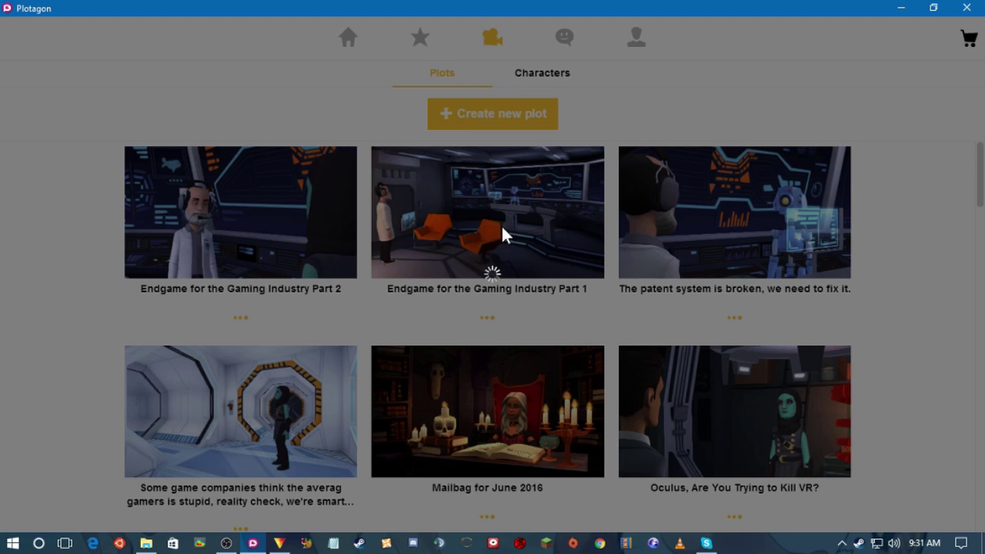
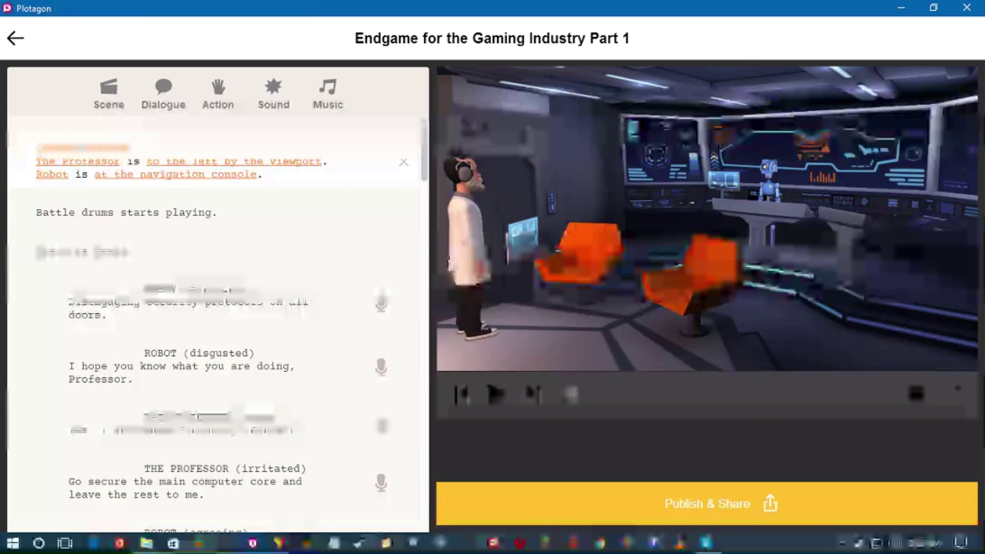
click(490, 393)
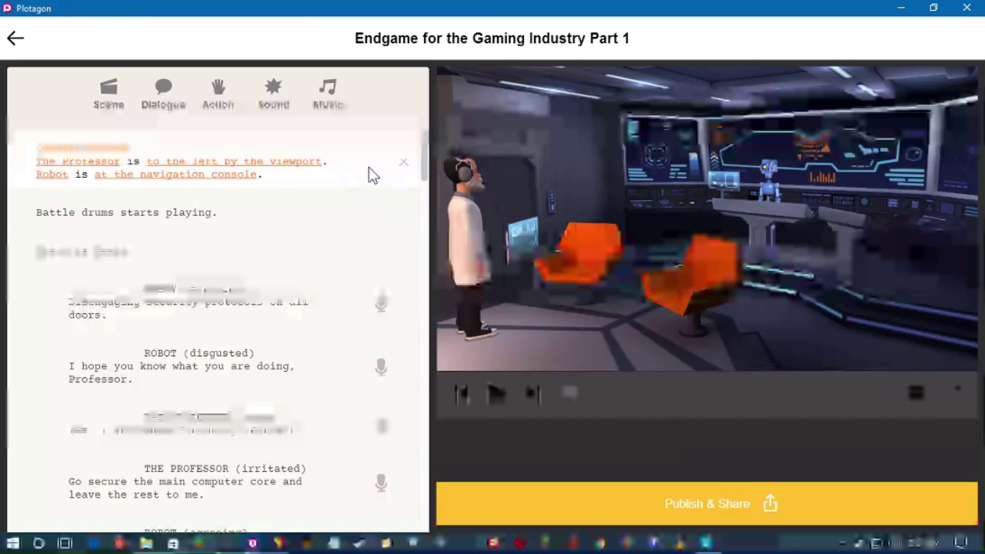
click(494, 394)
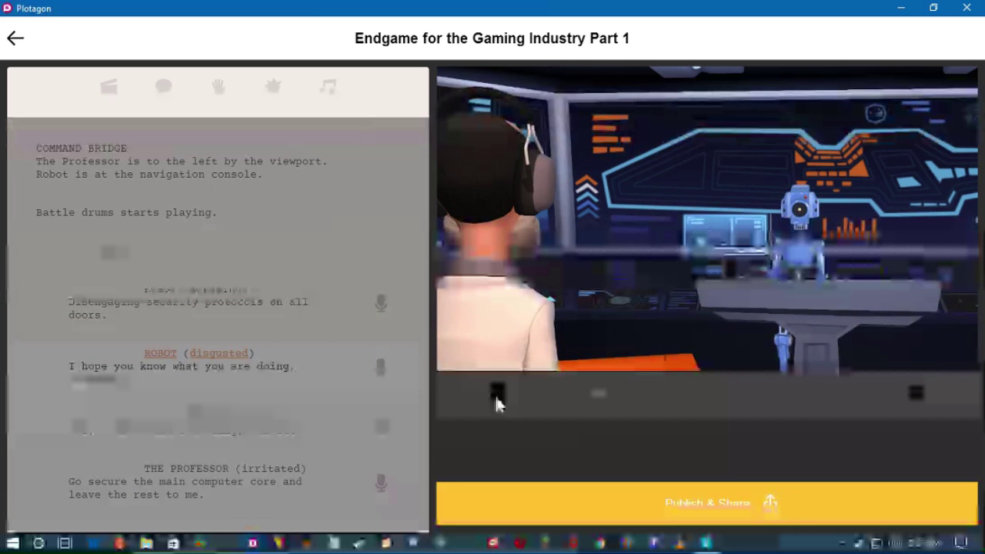
click(496, 394)
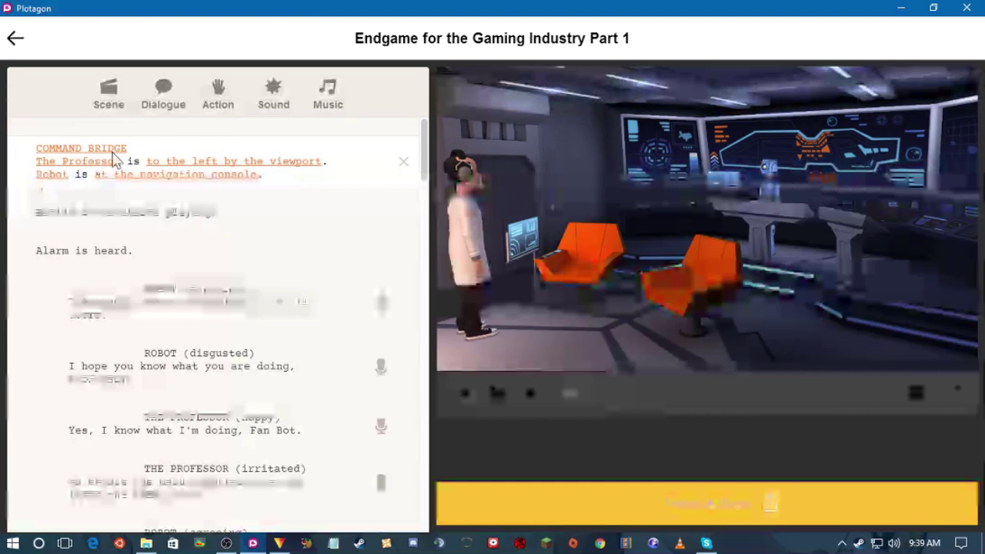
- Examine the Professor's scene placement, the expression choices for the Robot's first line, and the dialogue that follows, changing nothing
click(227, 162)
click(227, 163)
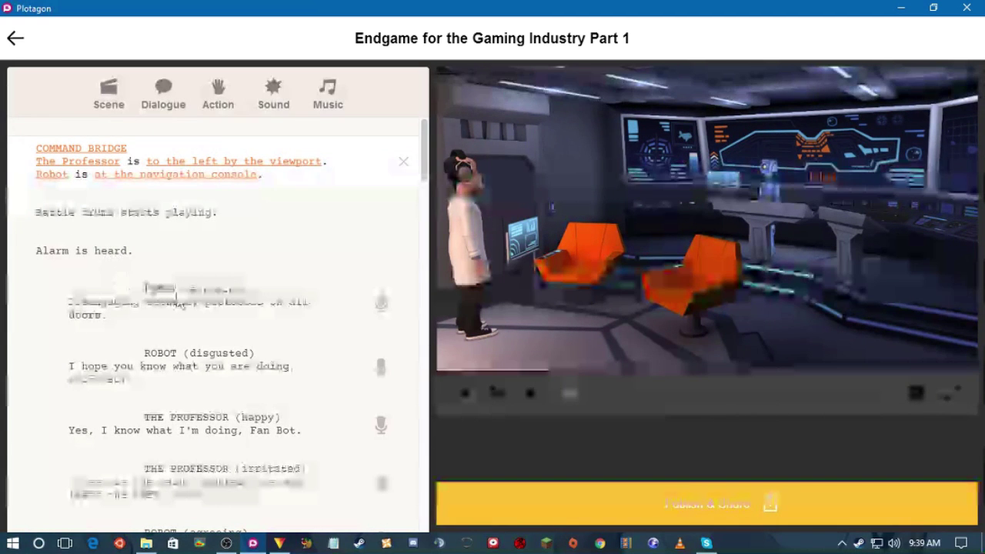
click(211, 288)
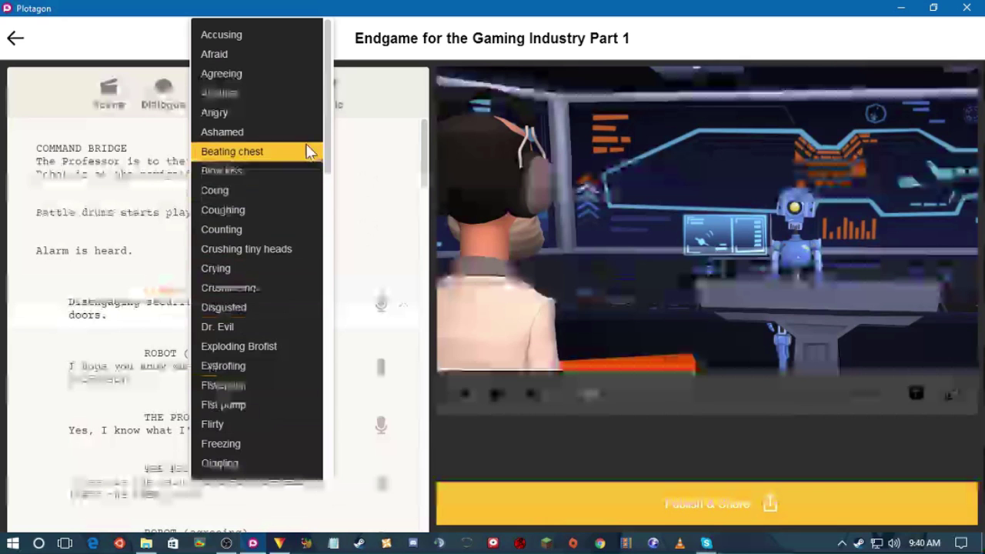
click(400, 242)
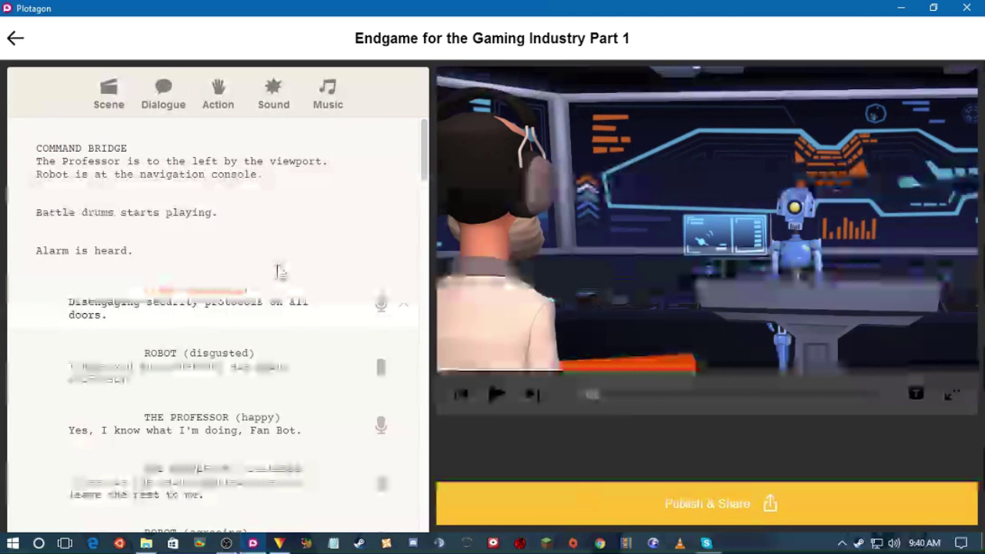
scroll(270, 277, down, 10)
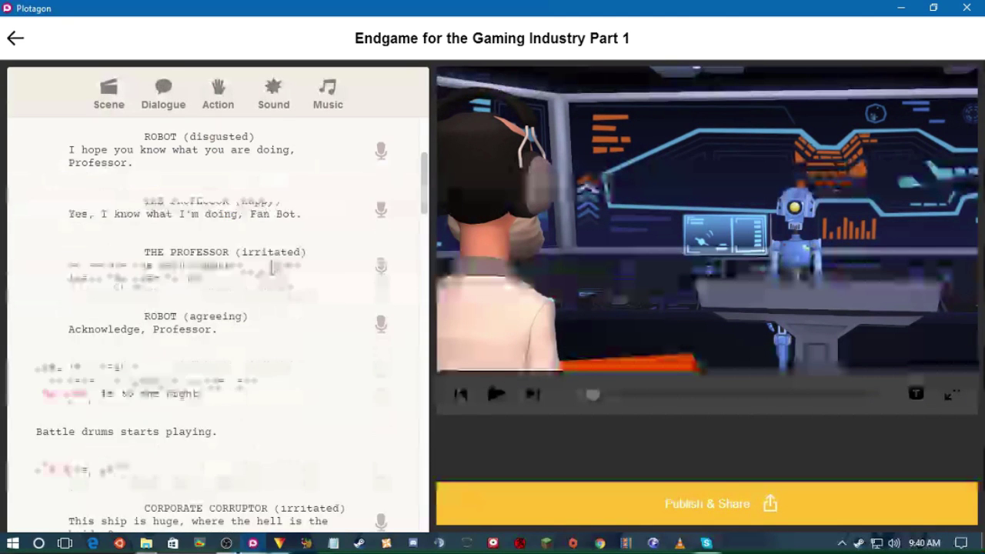
scroll(275, 270, up, 10)
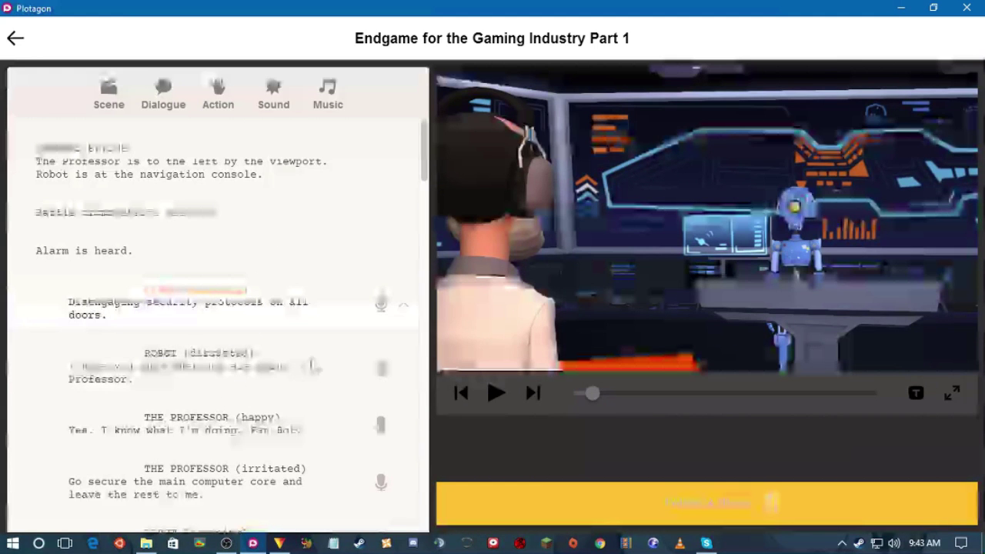
- Preview the Robot's disgusted line briefly and show the shot for the Professor's happy line
click(338, 343)
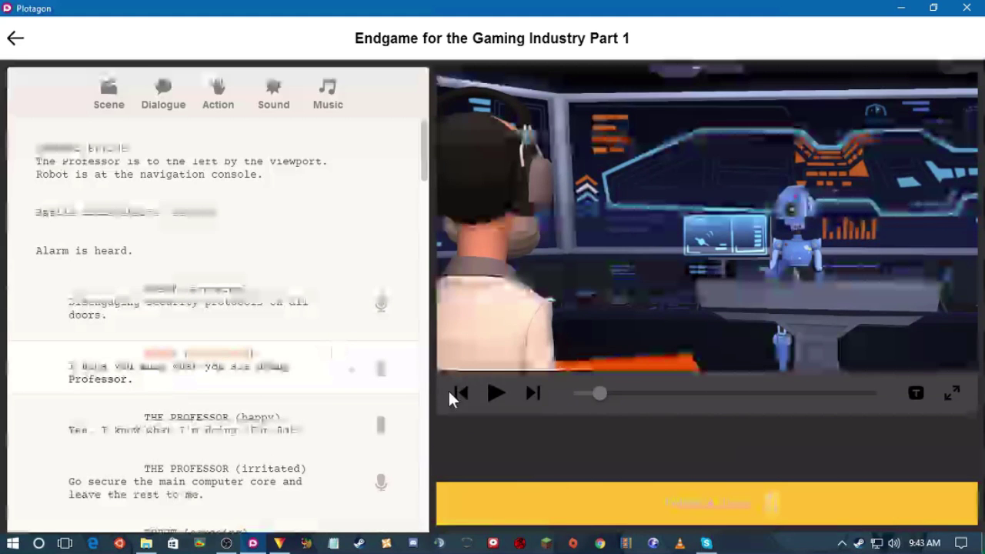
click(496, 392)
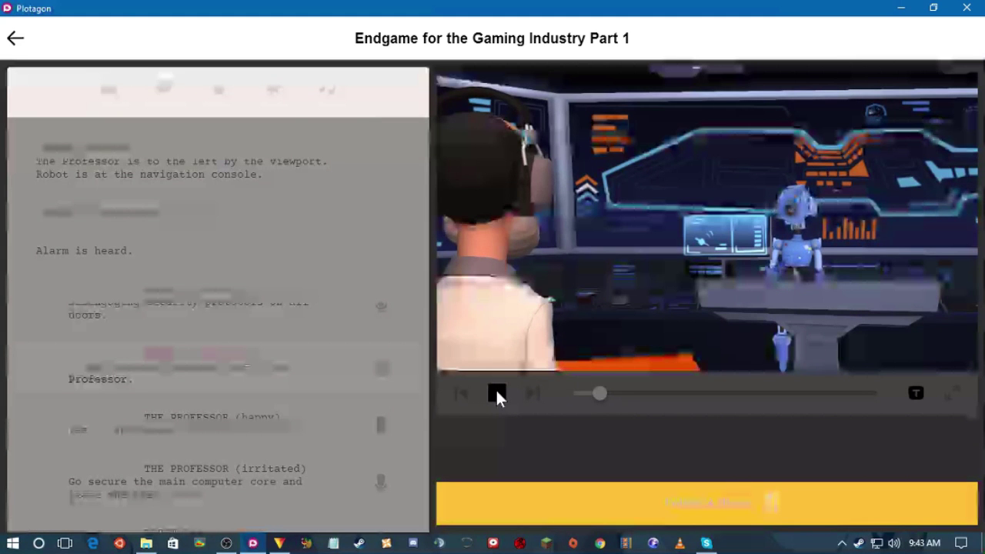
click(496, 392)
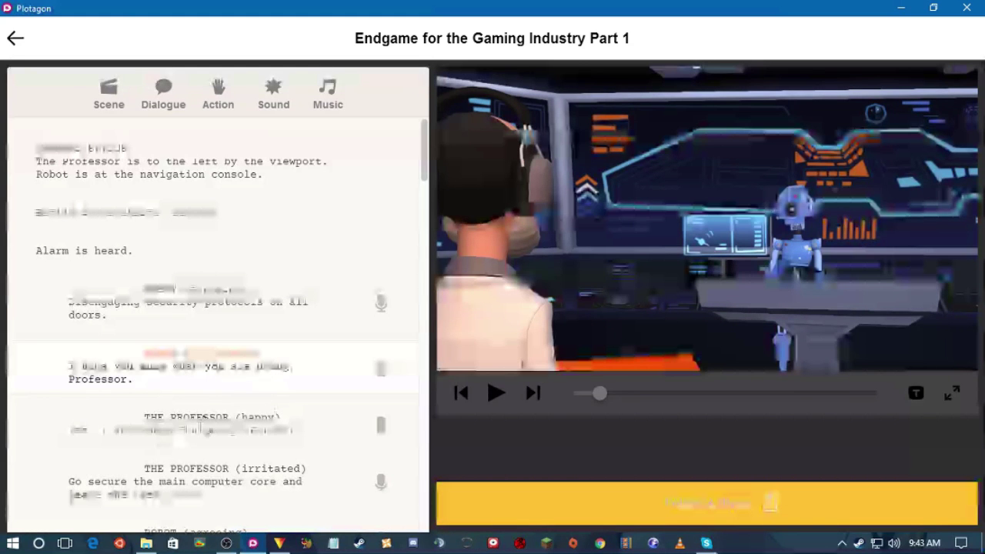
scroll(200, 427, down, 3)
click(336, 214)
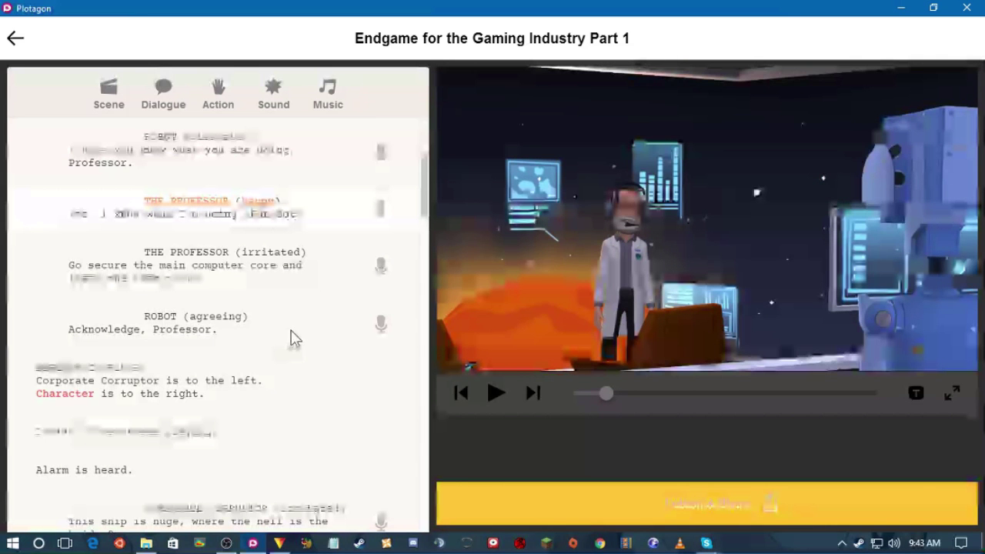
- Look through the rest of the script down to its end and return to the beginning
scroll(259, 315, down, 7)
scroll(262, 319, down, 10)
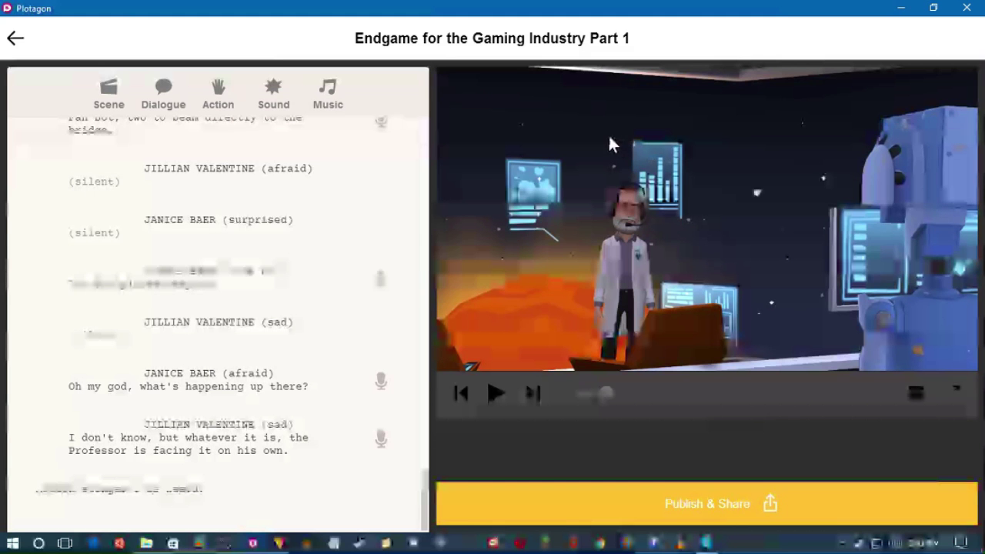
scroll(339, 245, up, 3)
scroll(335, 248, up, 15)
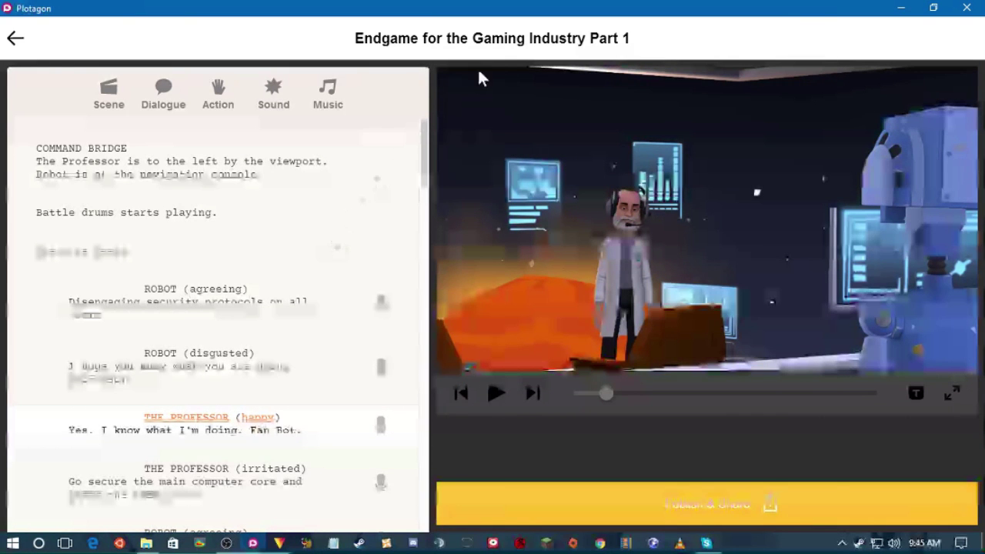
- Switch to HitFilm 3 Express and preview the start of Endgame Part 1.mp4 in the Trimmer
click(900, 9)
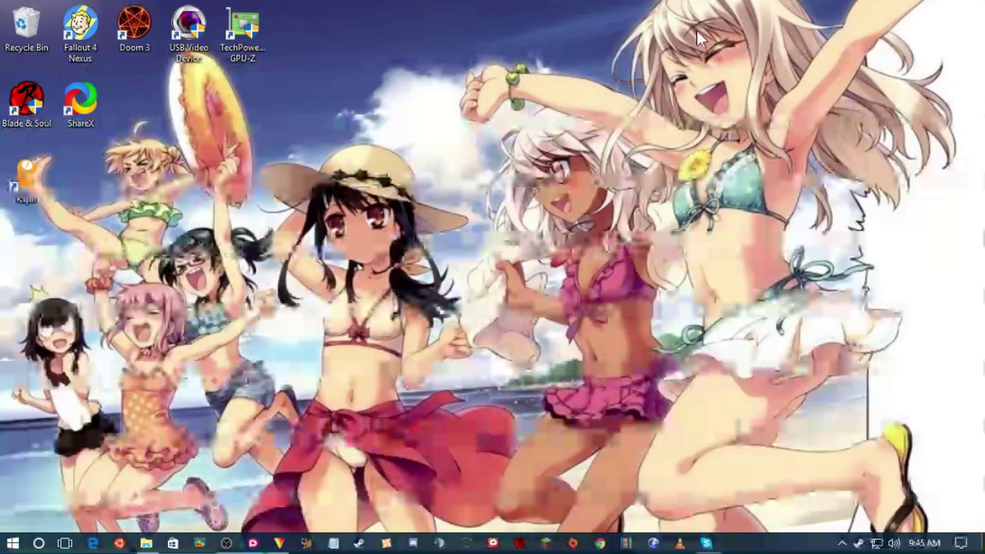
click(279, 543)
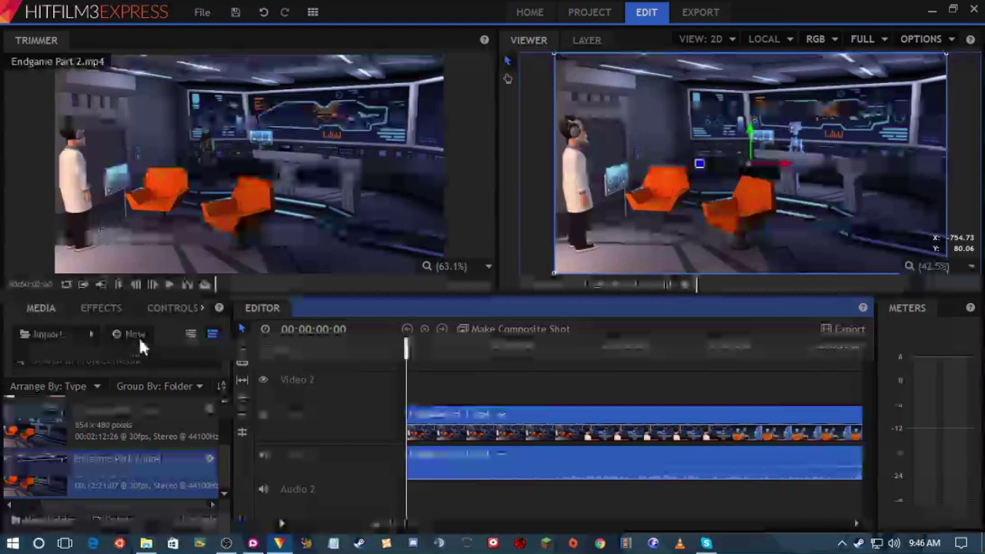
click(25, 421)
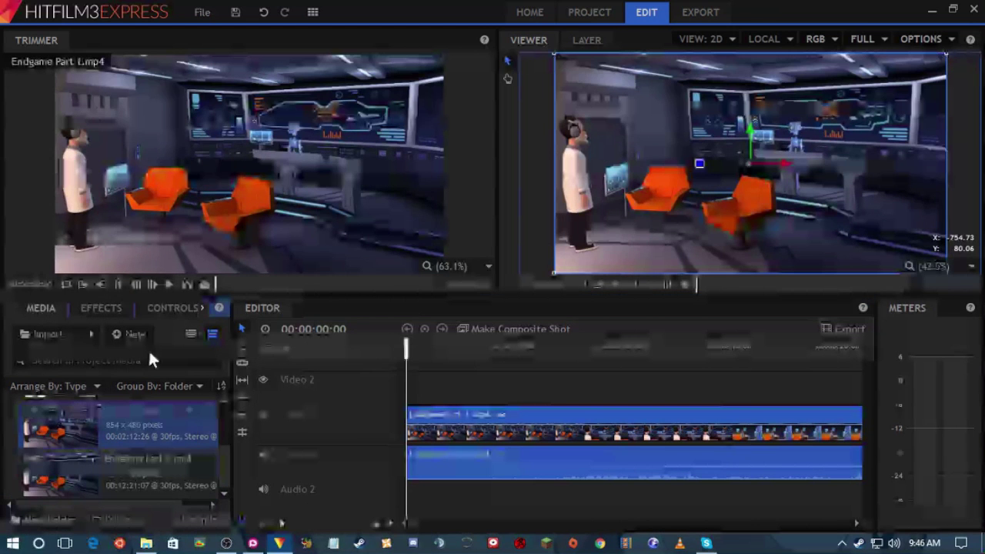
click(166, 283)
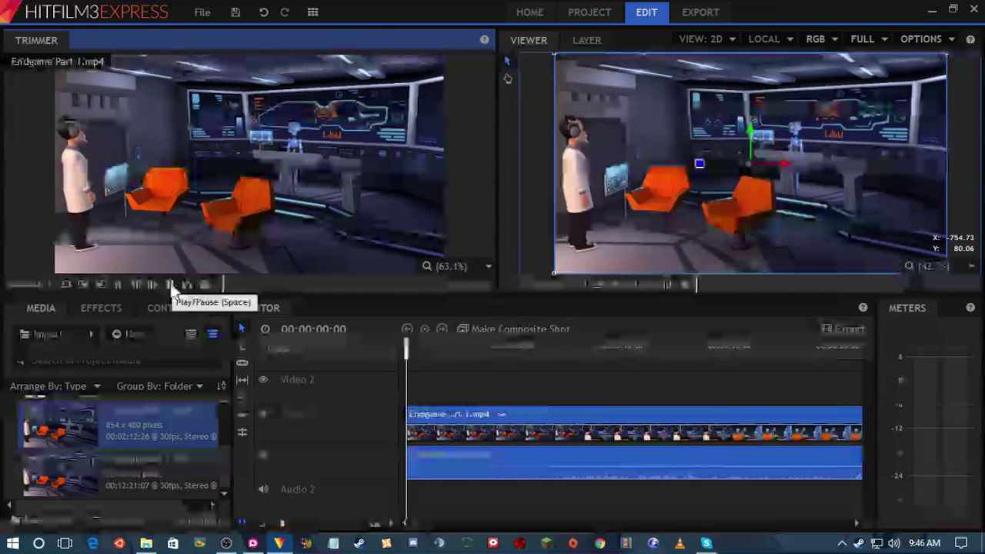
click(171, 285)
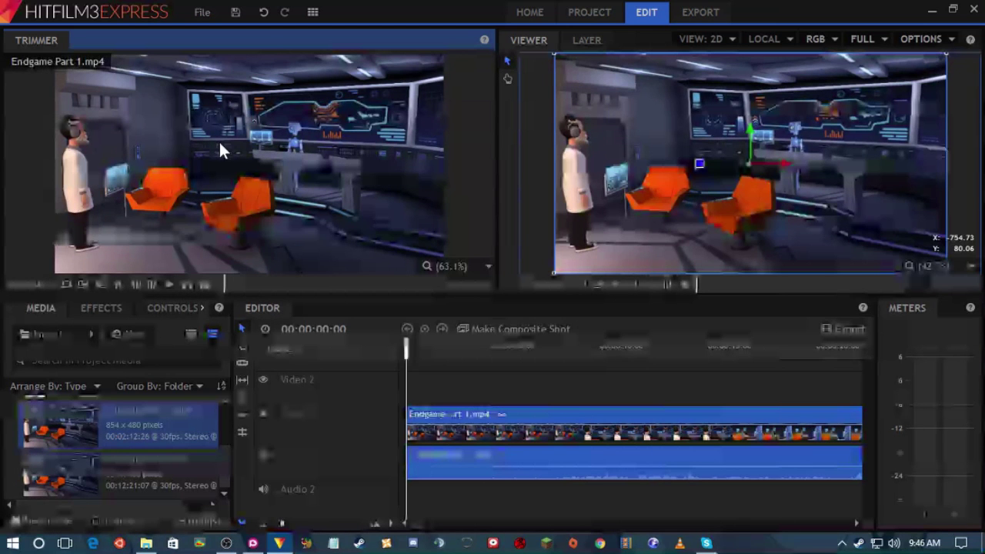
- Deselect the timeline clip, play the opening of the edit, and return the playhead to 00:00:00:00
click(969, 100)
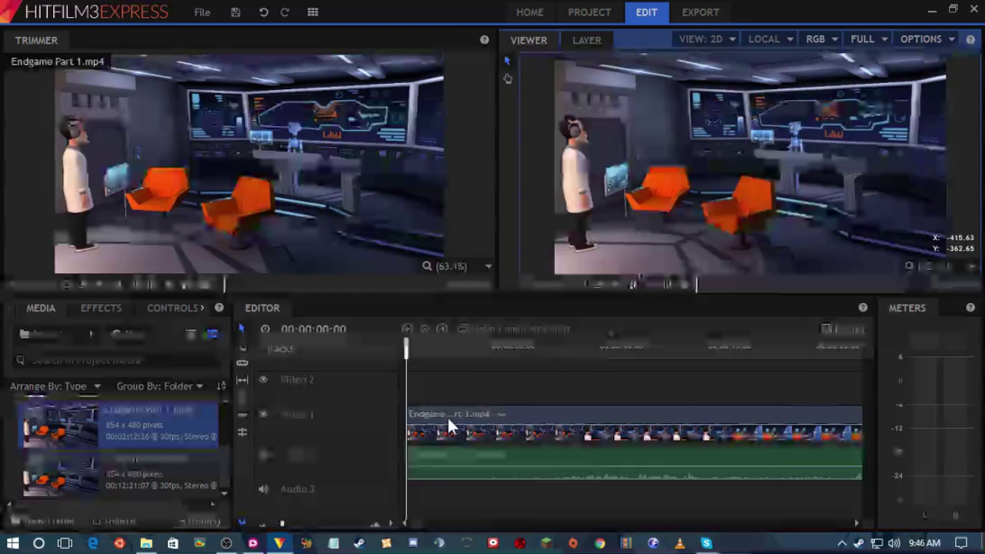
click(406, 347)
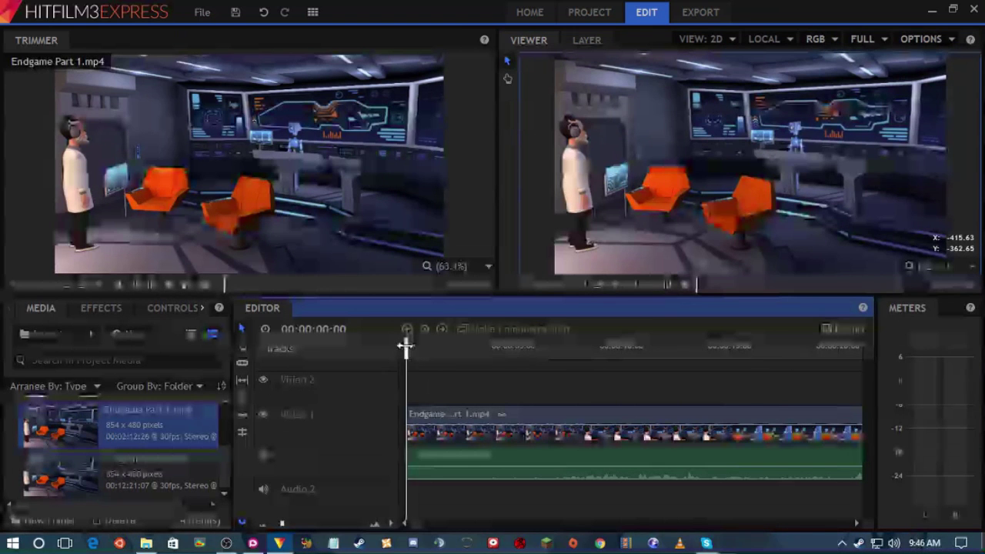
click(684, 284)
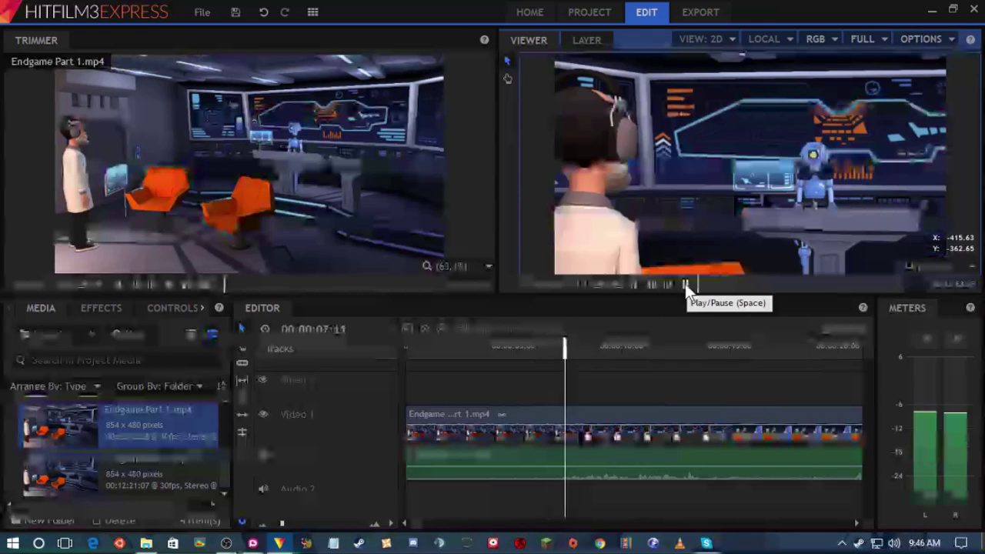
click(686, 284)
drag(577, 348, 392, 348)
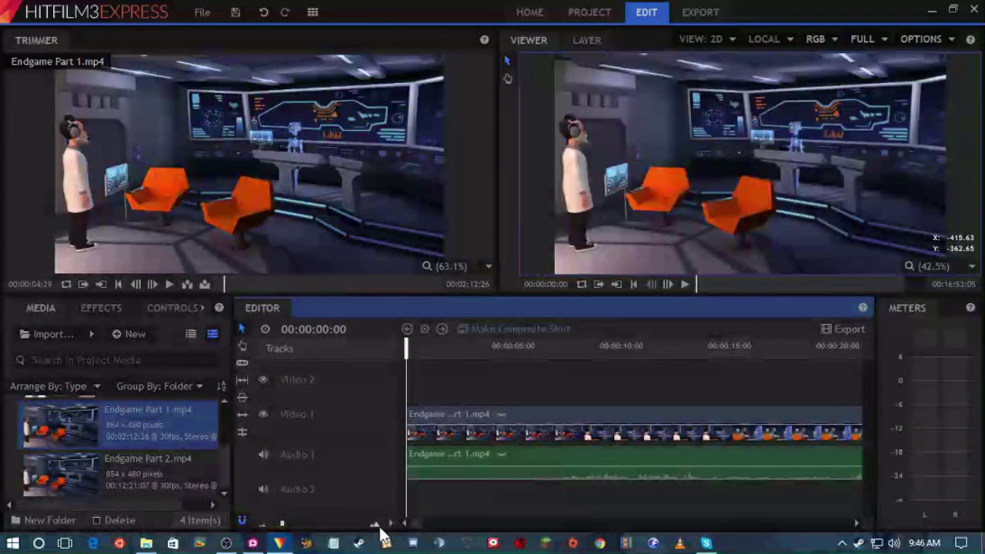
- Move the playhead to 00:02:10:22, just before the transition at the end of the first timeline clip
click(261, 526)
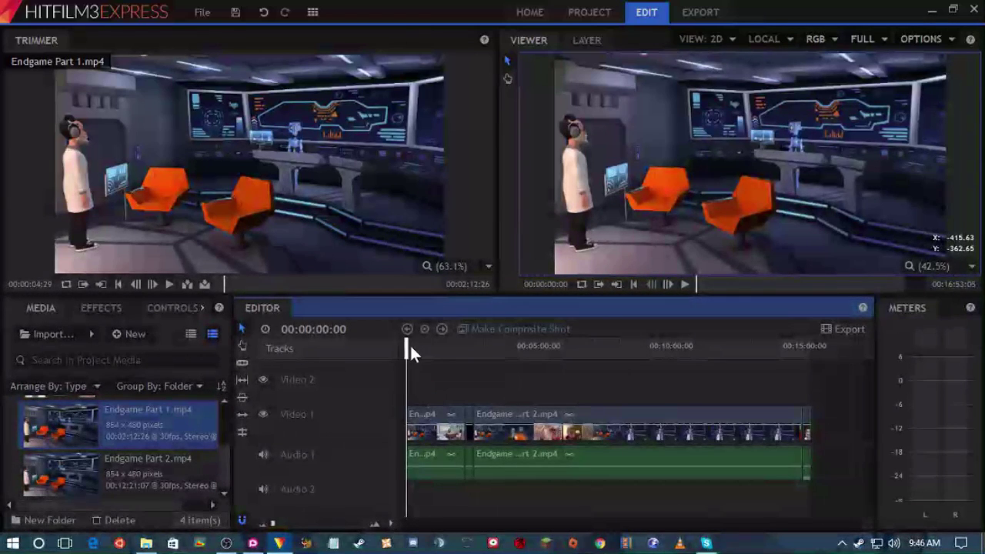
drag(409, 343, 462, 345)
click(372, 525)
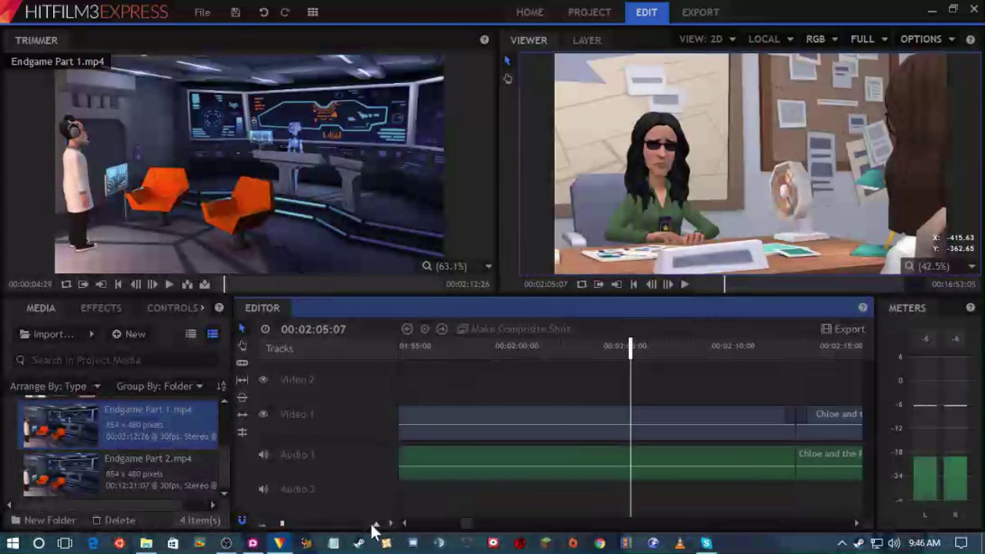
drag(631, 345, 748, 348)
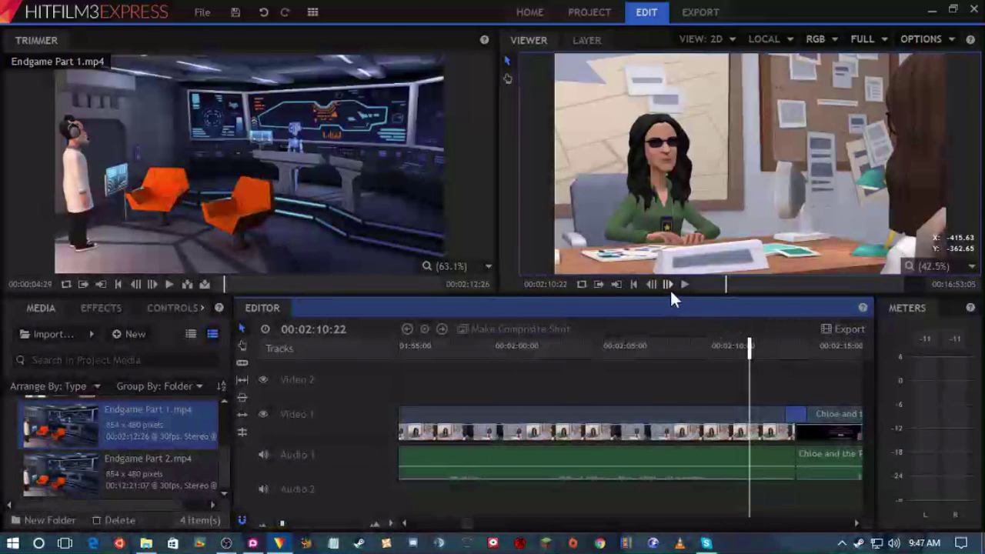
- Show the Cross Dissolve entry among the effects and play the timeline through the transition into the next clip
click(98, 308)
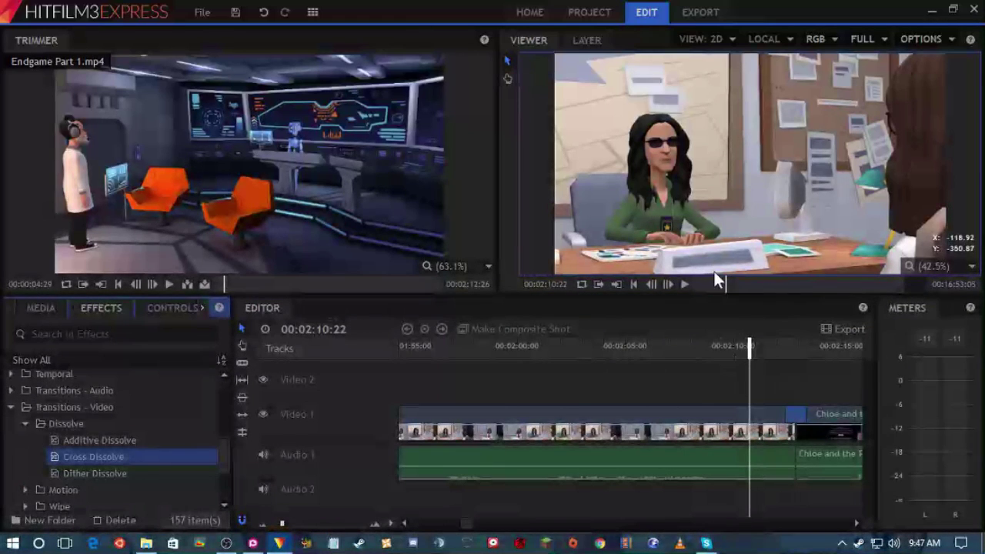
click(686, 284)
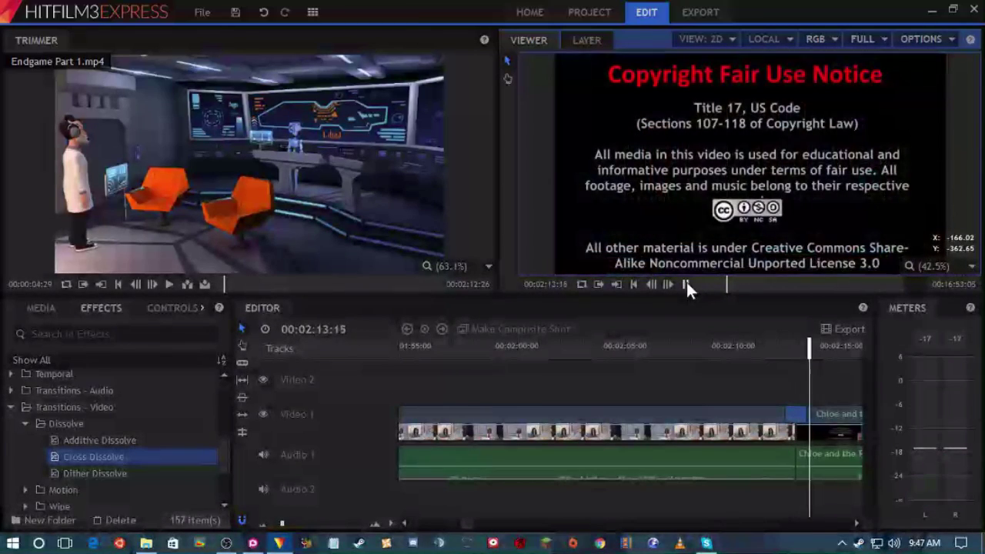
click(685, 283)
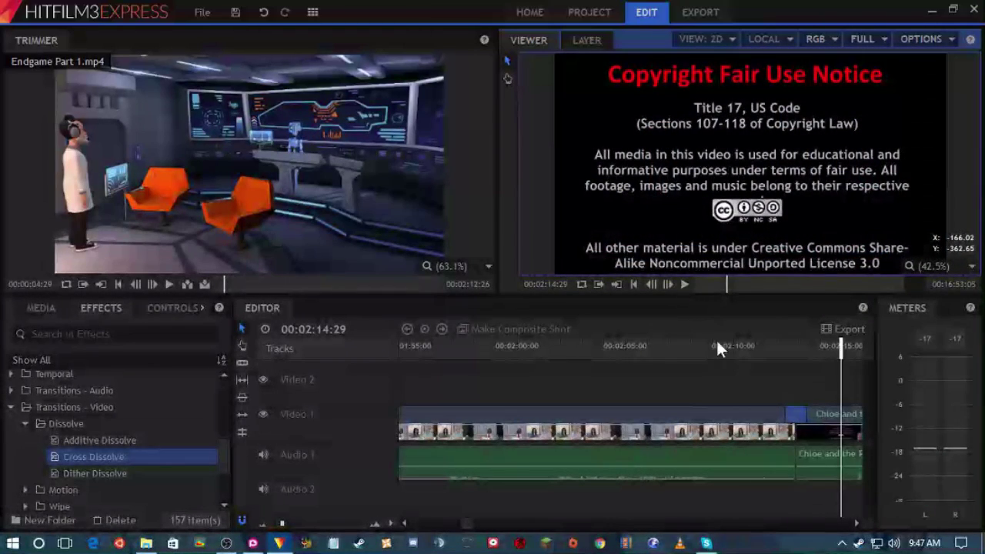
- Browse further along the timeline and place the playhead at 00:14:52:18, just before another video transition
click(460, 523)
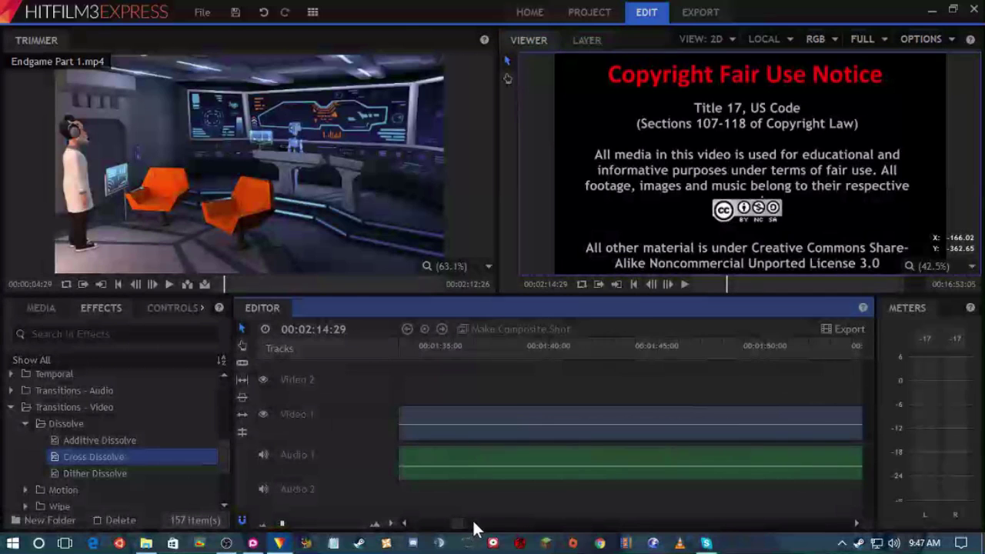
click(800, 523)
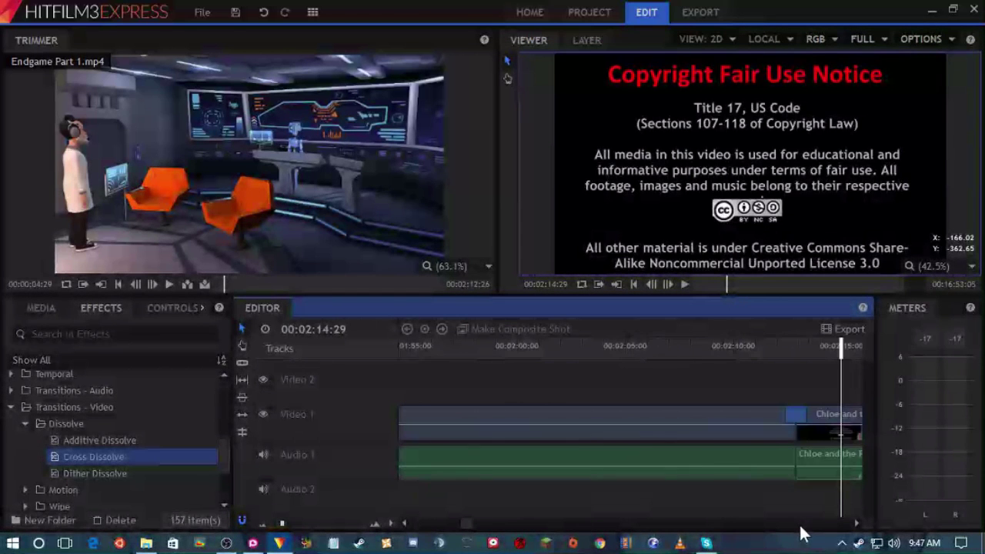
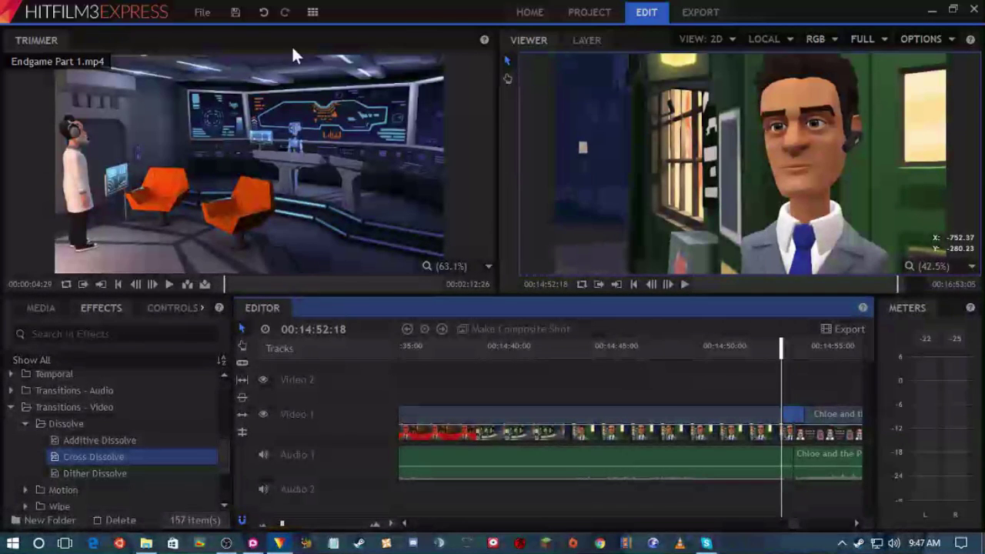
- Open the recent project Toxikk Outro.hfp, discarding the changes to the current project, and show its Outro Sequence composite shot
click(202, 14)
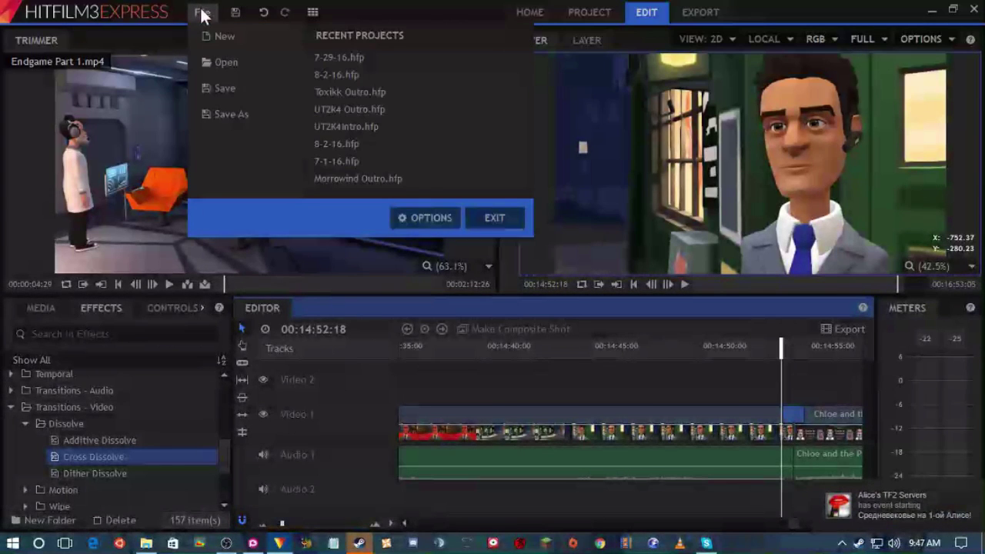
click(341, 92)
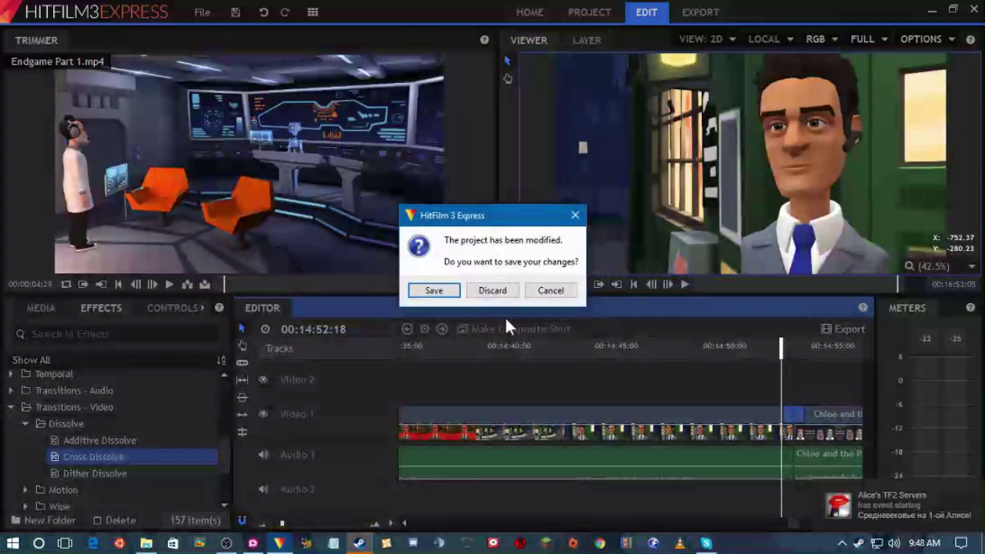
click(484, 296)
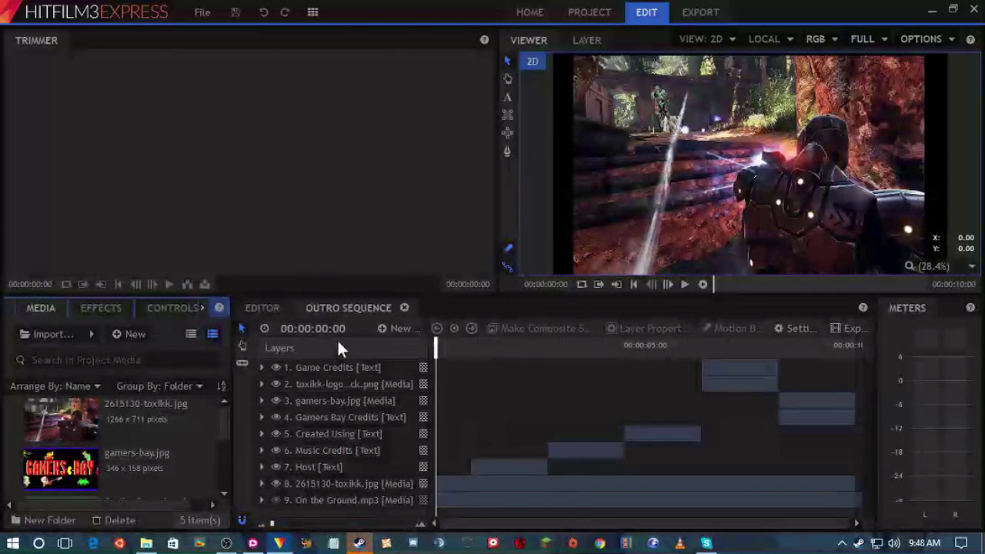
click(346, 305)
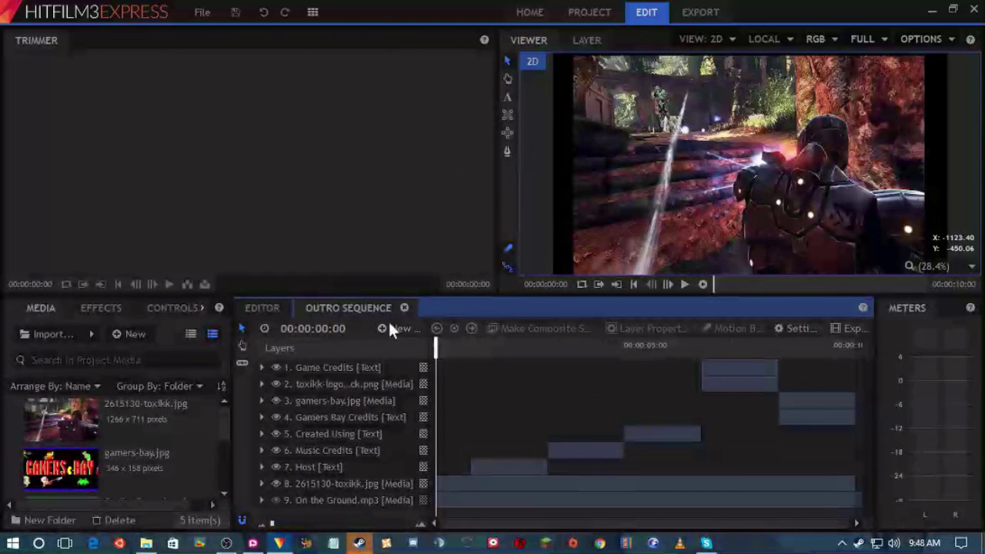
- Show the effects list, enlarge the Outro Sequence clip on the editor timeline, and preview it before returning the playhead to 00:00:00:00
click(98, 307)
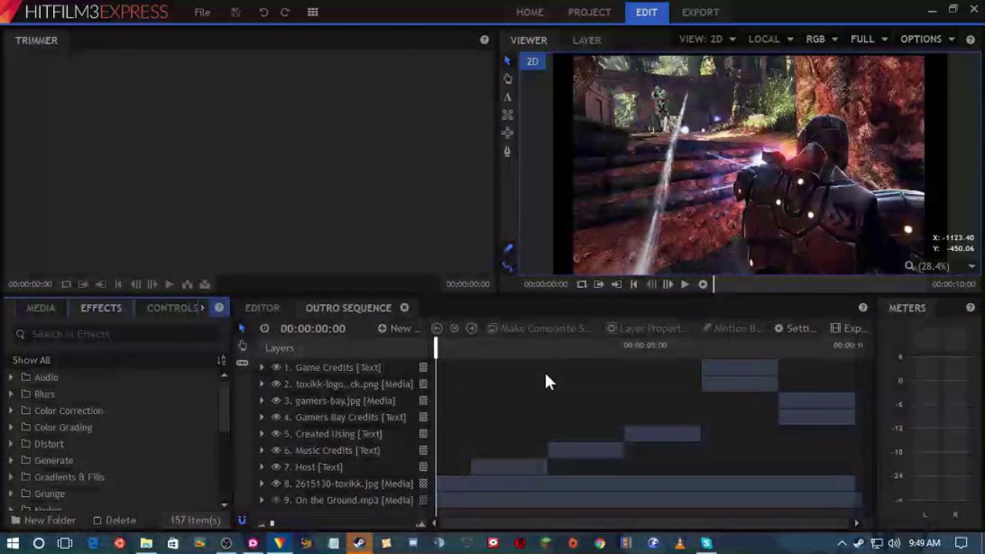
click(262, 308)
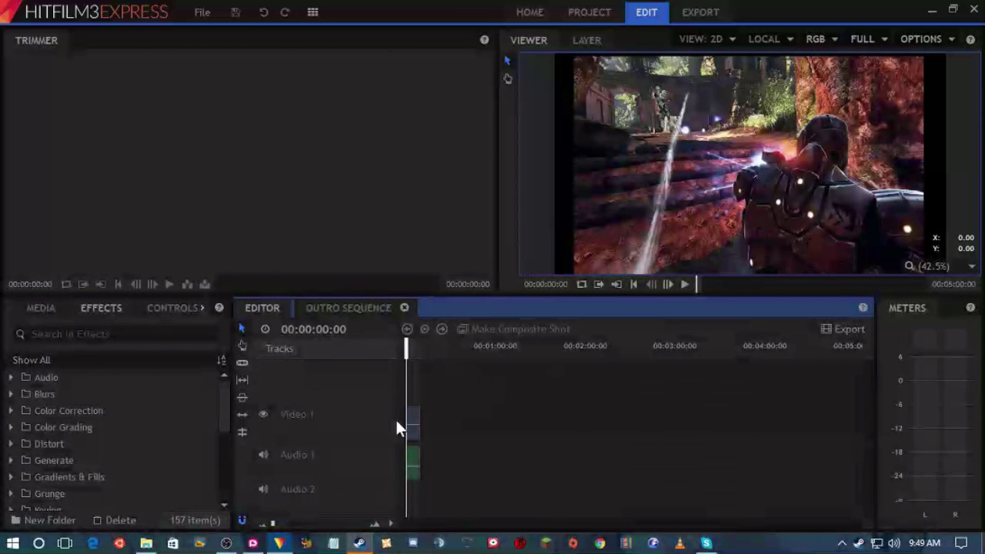
click(375, 524)
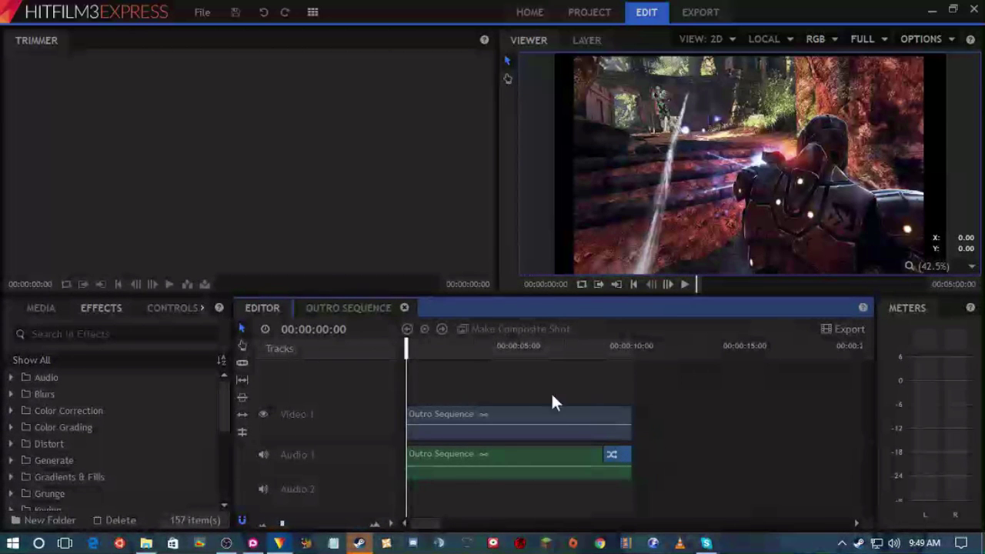
drag(444, 347, 406, 356)
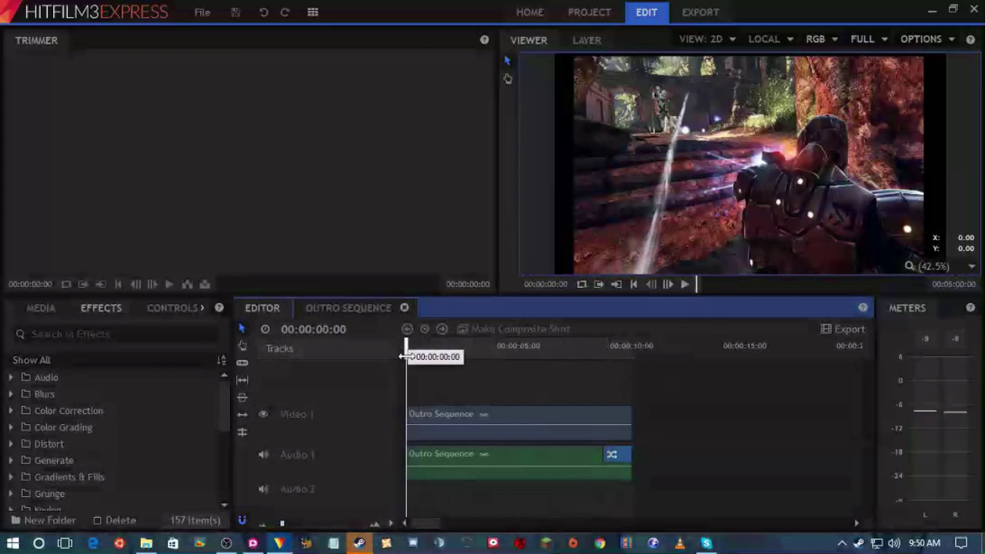
- In the Outro Sequence composite shot, move the playhead to 00:00:05:10 and select the Created Using text layer
click(337, 304)
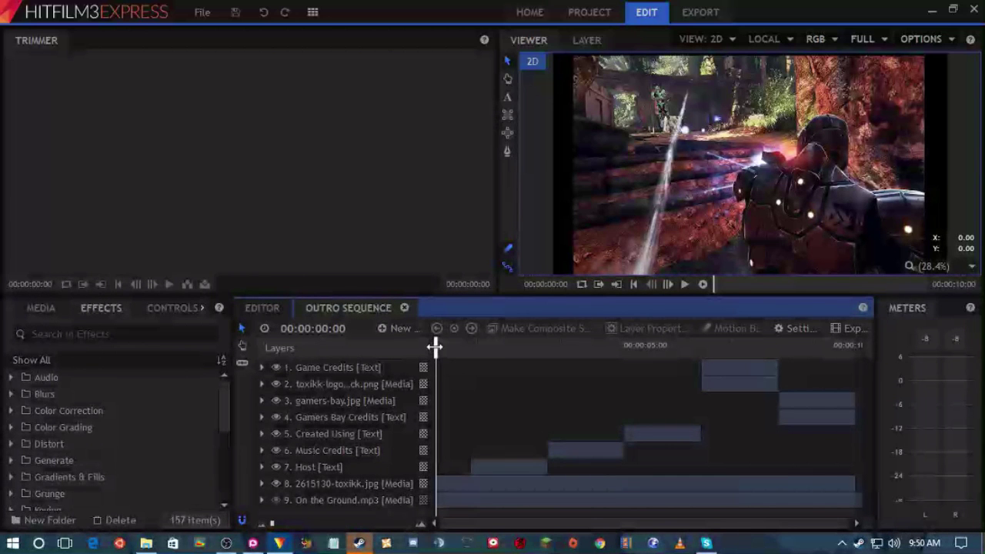
drag(435, 347, 659, 346)
click(597, 452)
click(670, 432)
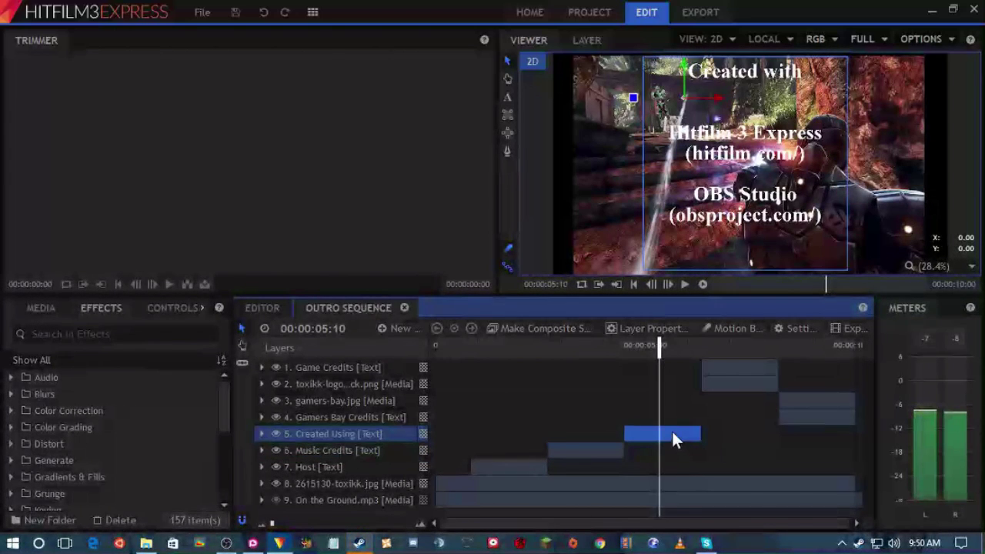
- Move the playhead to 00:00:06:22 to view the game credits, and select the toxikk logo layer
click(733, 370)
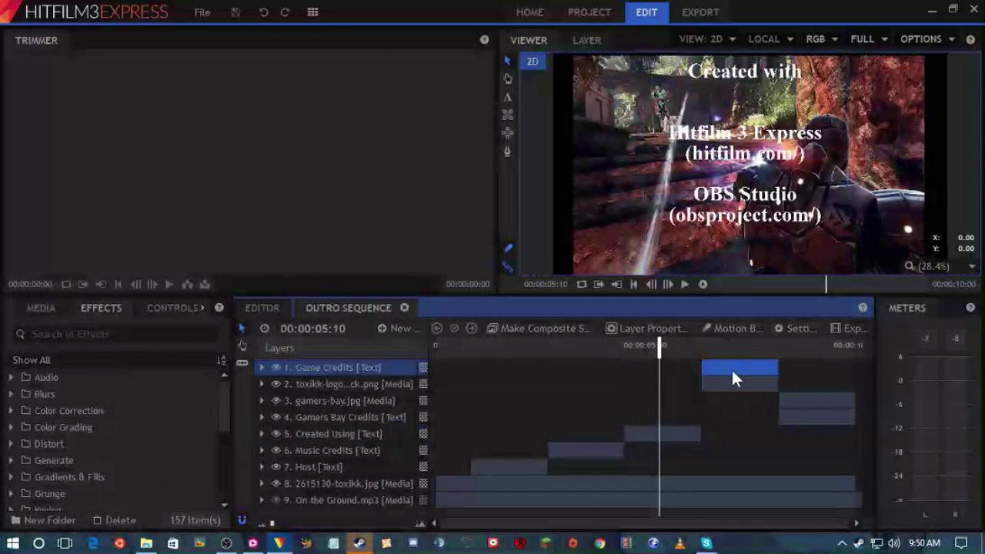
click(731, 396)
drag(660, 346, 699, 350)
click(718, 346)
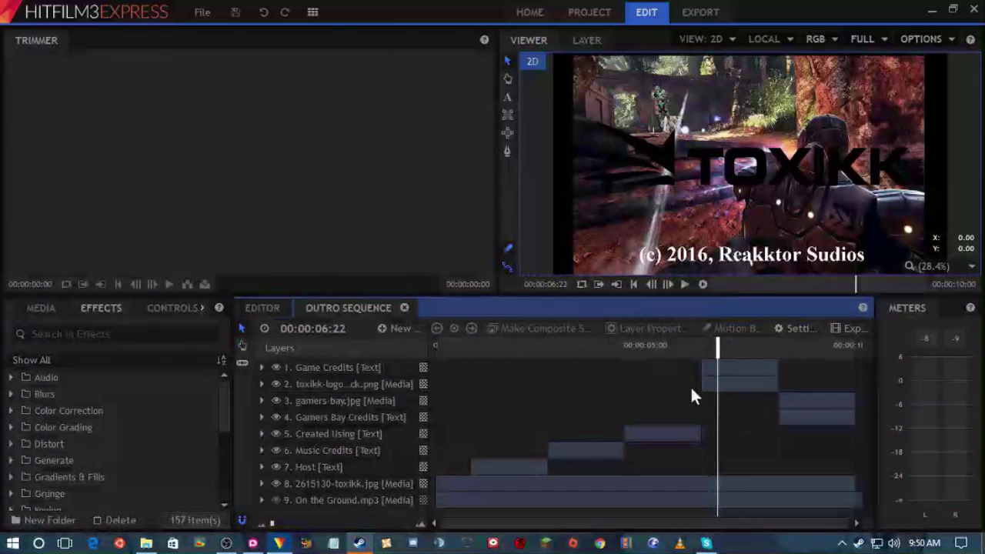
click(747, 382)
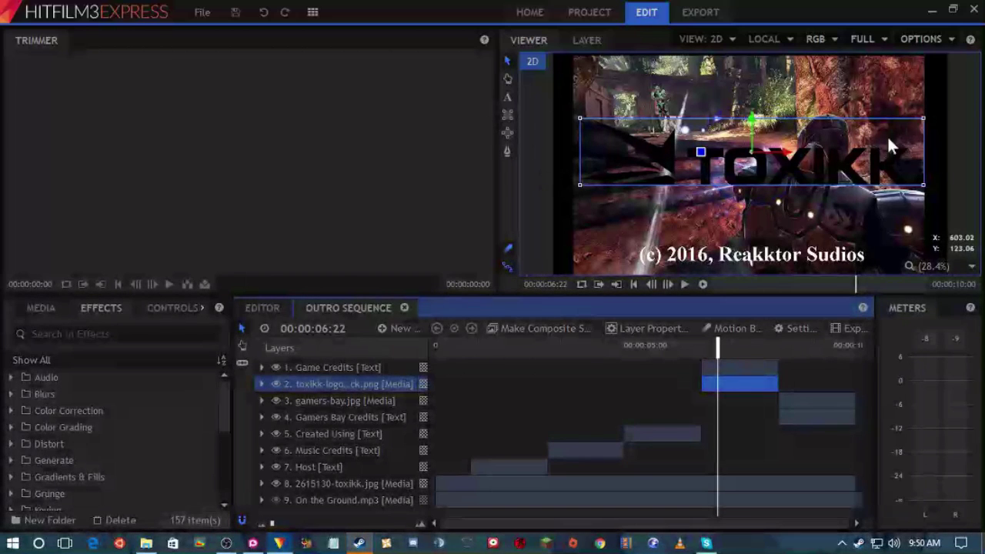
- Play the outro sequence to its end, return the playhead to 00:00:00:00, and deselect the logo layer
drag(721, 348, 404, 357)
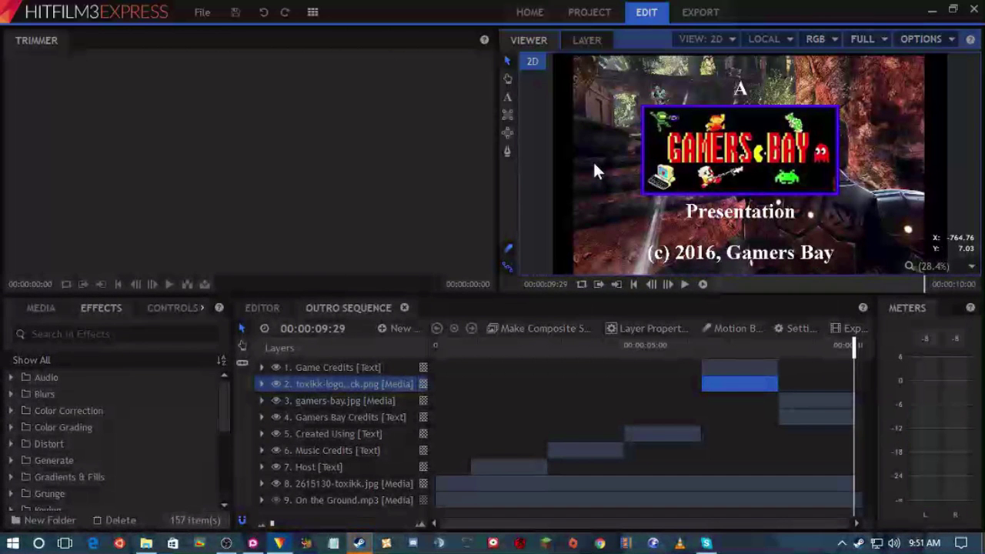
drag(852, 352, 422, 316)
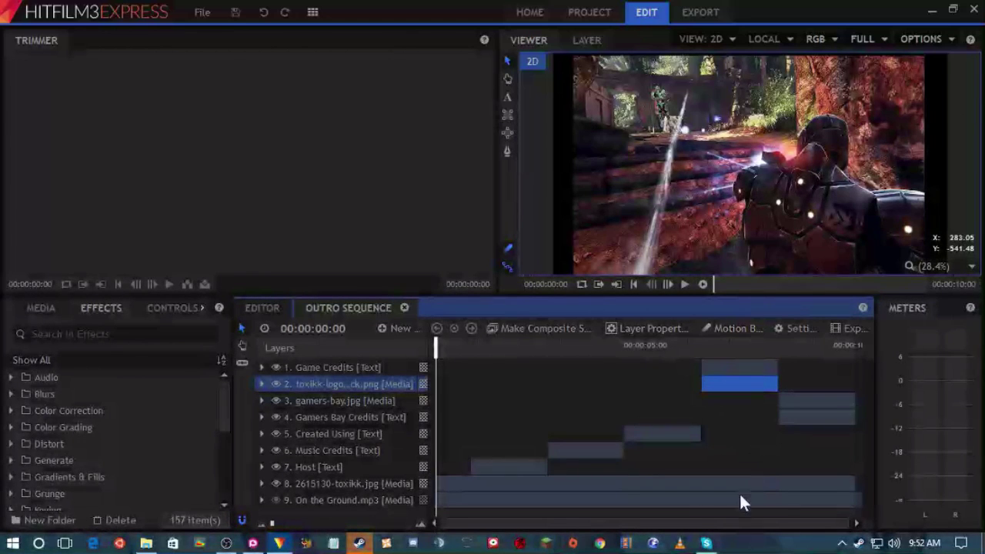
click(703, 521)
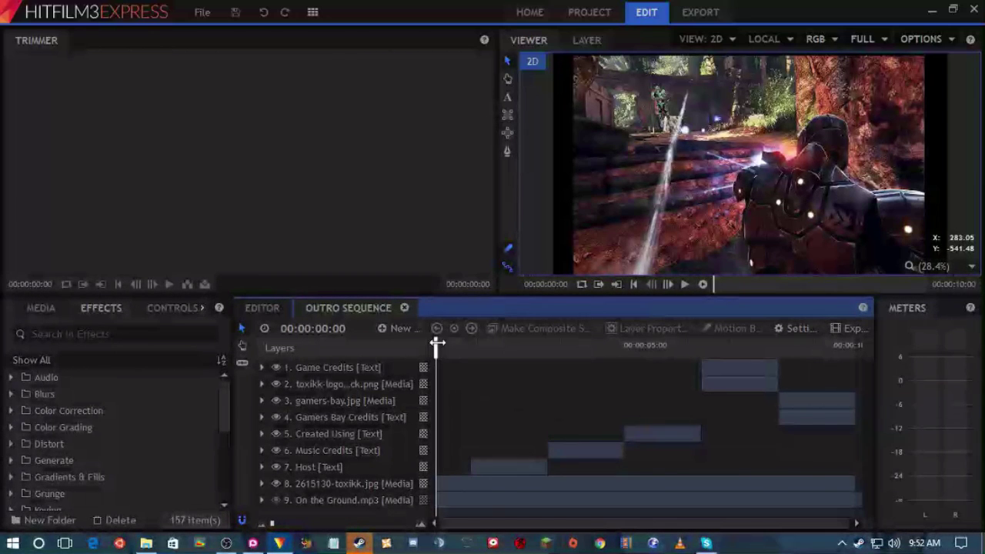
drag(436, 343, 391, 363)
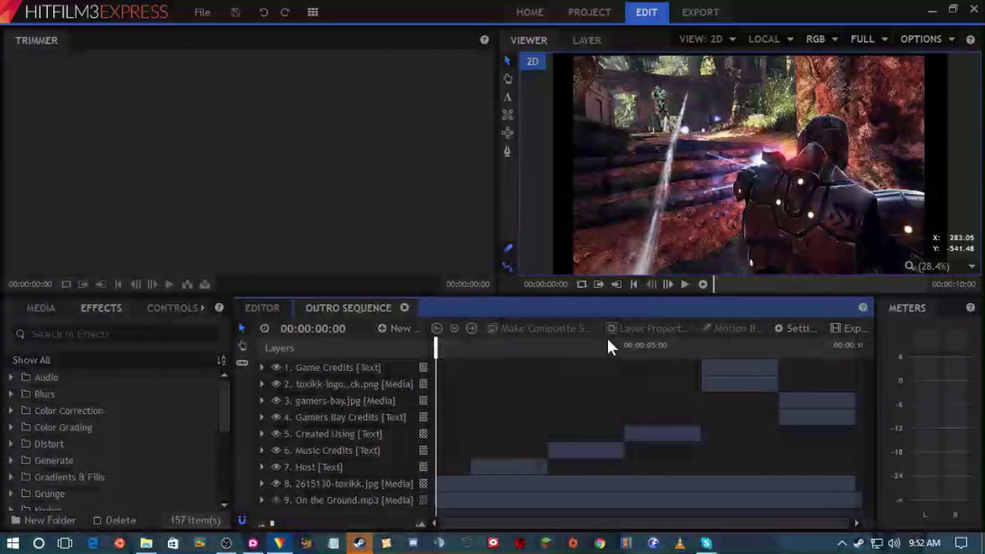
- Close HitFilm 3 Express and switch to Plotagon
click(974, 11)
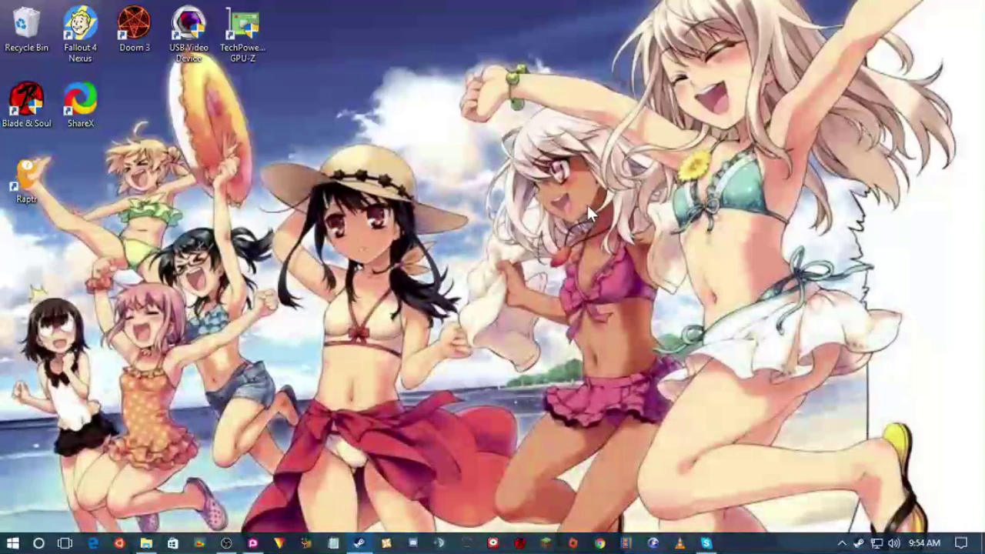
click(253, 542)
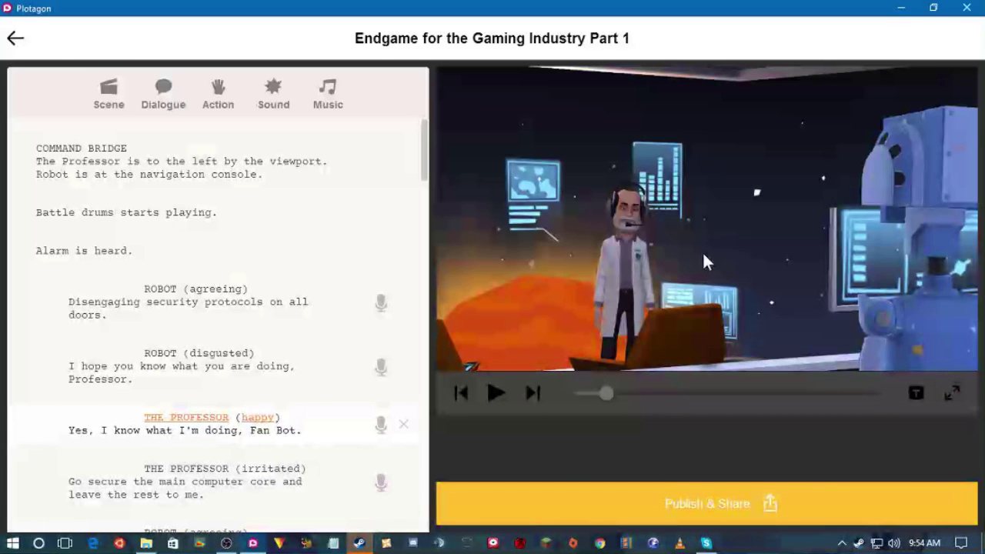
- Return to the plot list and view the script of Endgame for the Gaming Industry Part 2 before leaving it
click(16, 39)
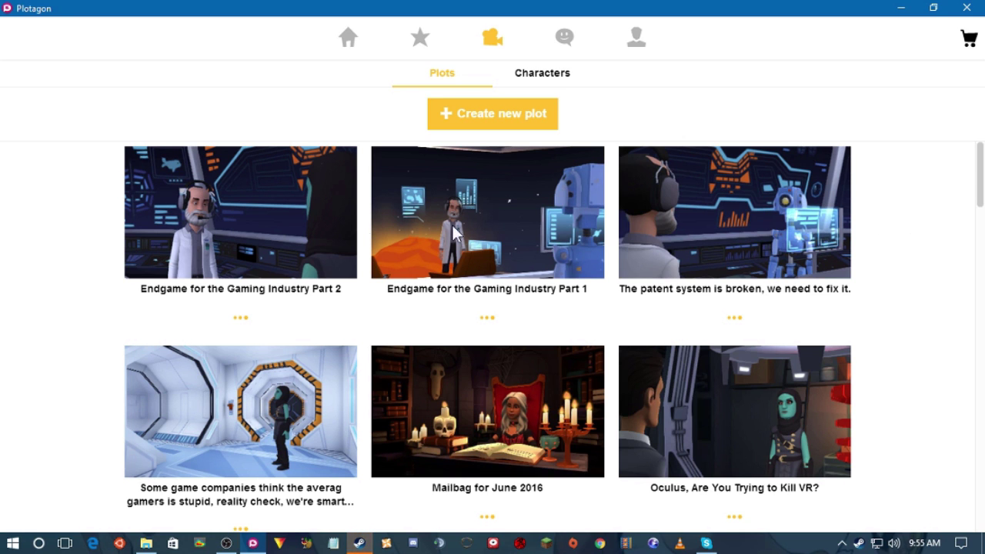
click(249, 205)
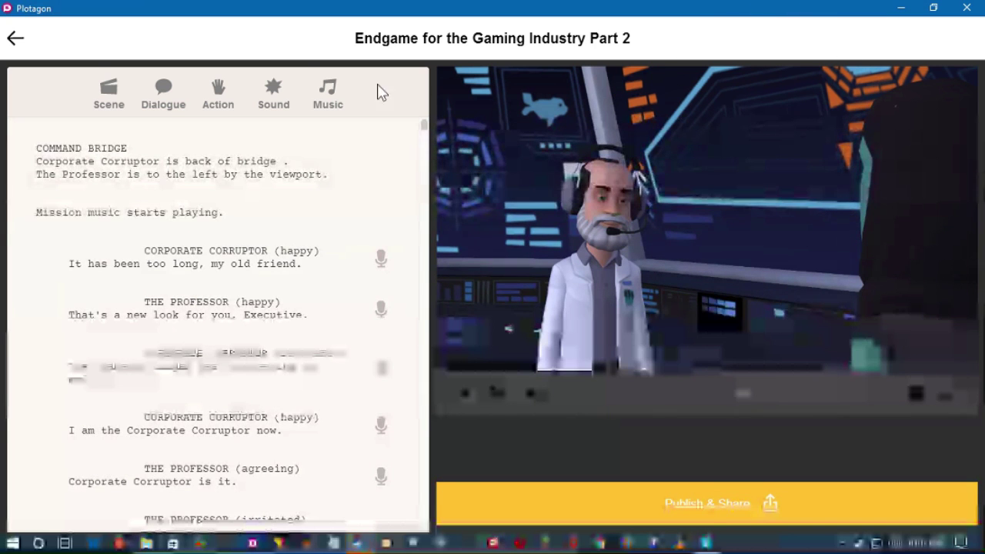
click(16, 38)
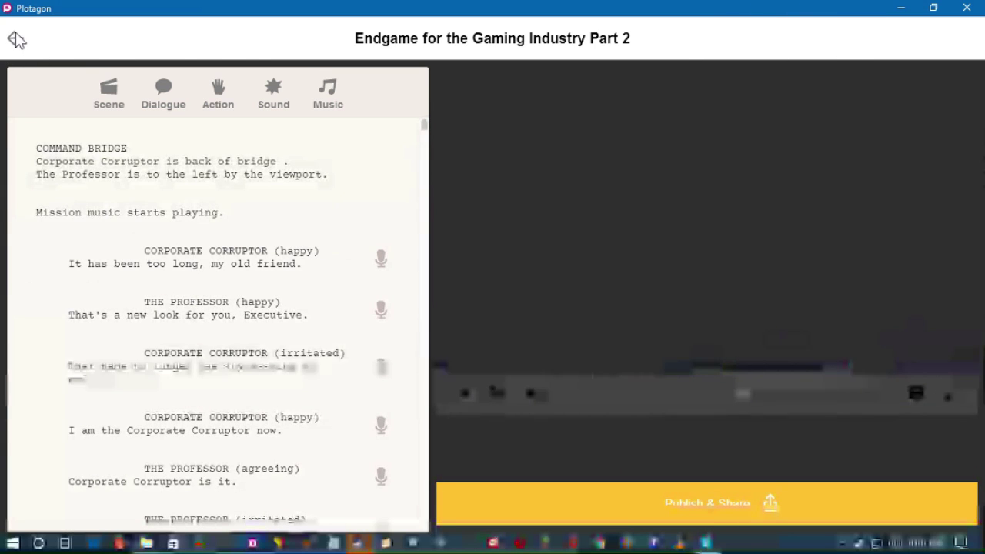